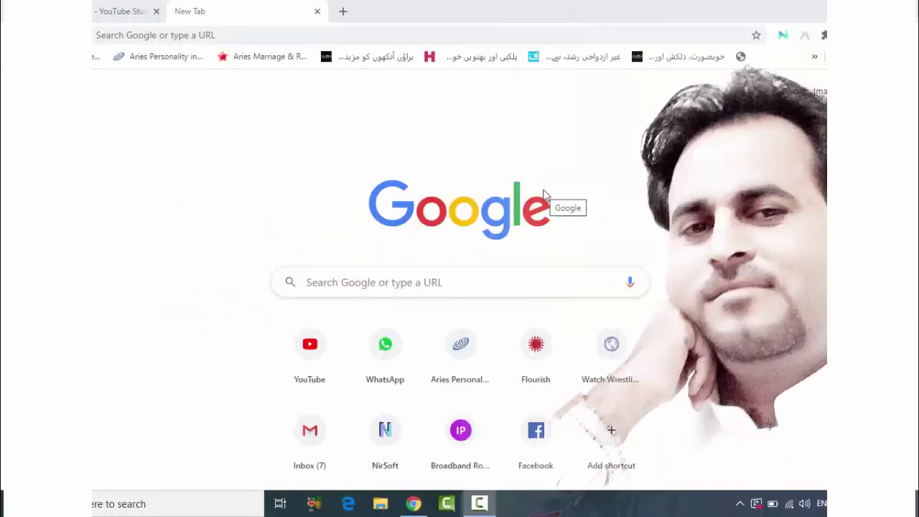
- Load nirsoft.net in Chrome and scroll down to the Password Recovery Utilities list
{"action": "left_click", "coordinate": [268, 35]}
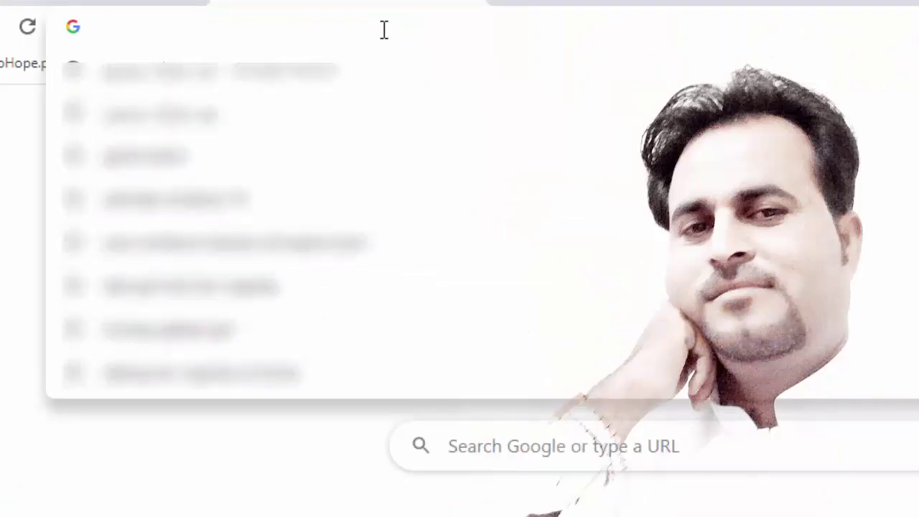
{"action": "type", "text": "n"}
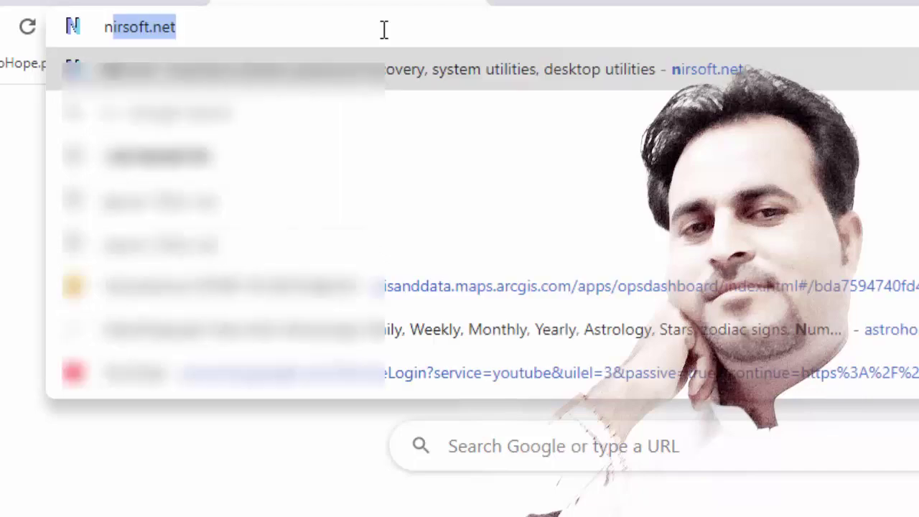
{"action": "type", "text": "i"}
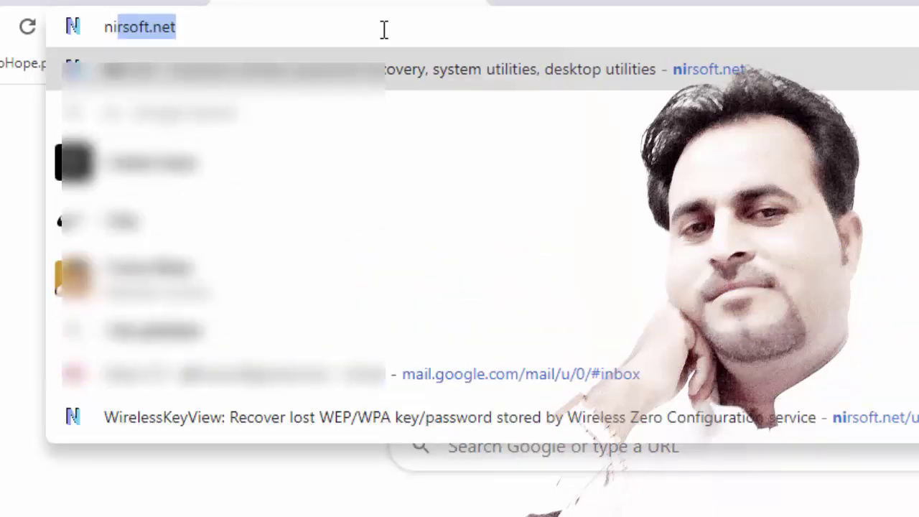
{"action": "type", "text": "r"}
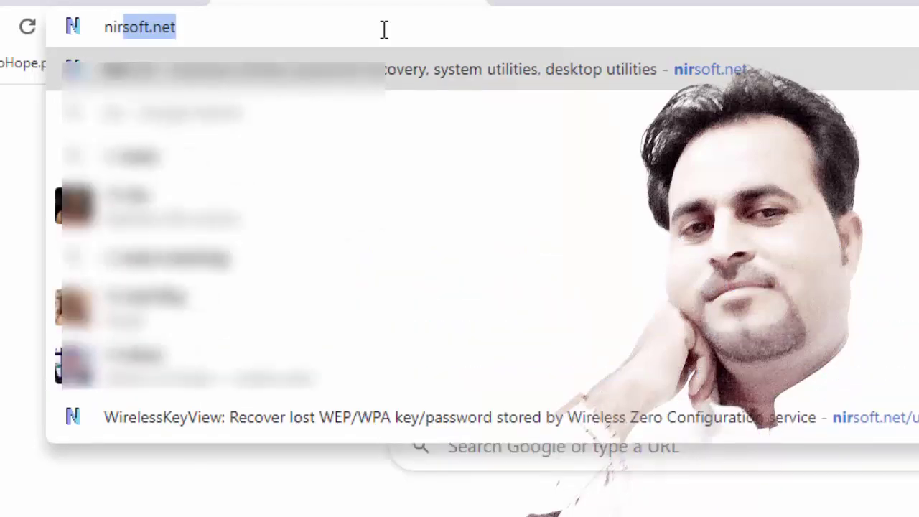
{"action": "type", "text": "rs"}
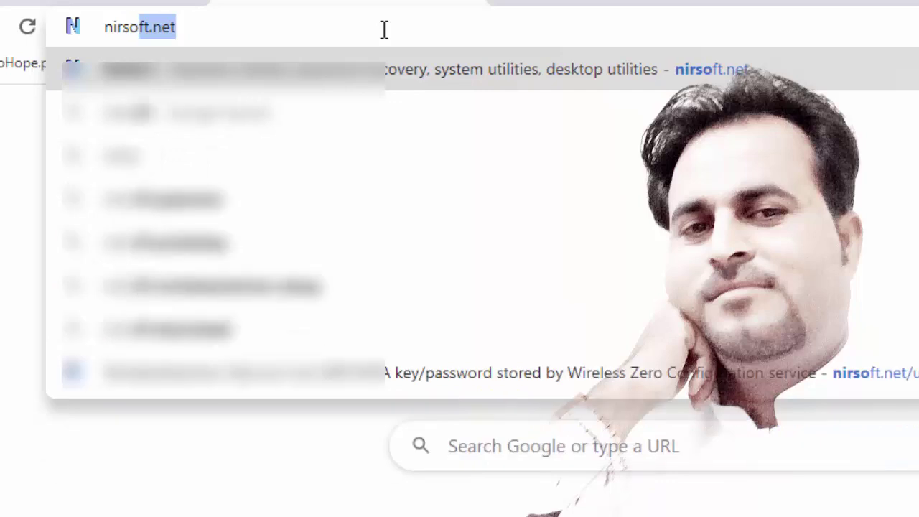
{"action": "type", "text": "oft."}
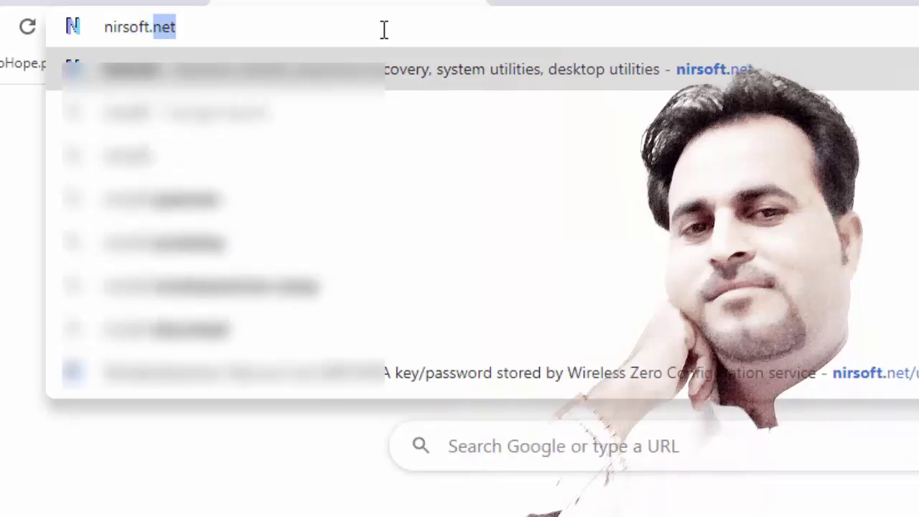
{"action": "type", "text": "net"}
{"action": "key", "text": "Return"}
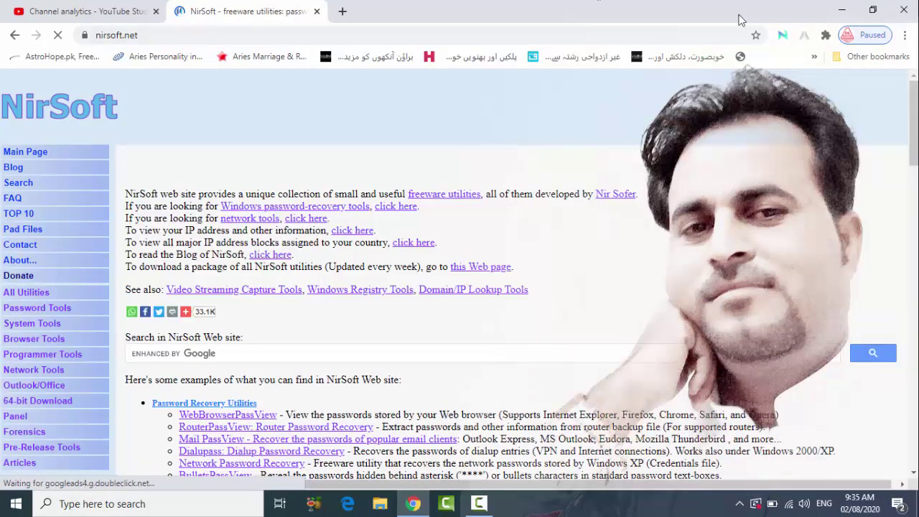
{"action": "scroll", "coordinate": [460, 278], "scroll_direction": "down", "scroll_amount": 1}
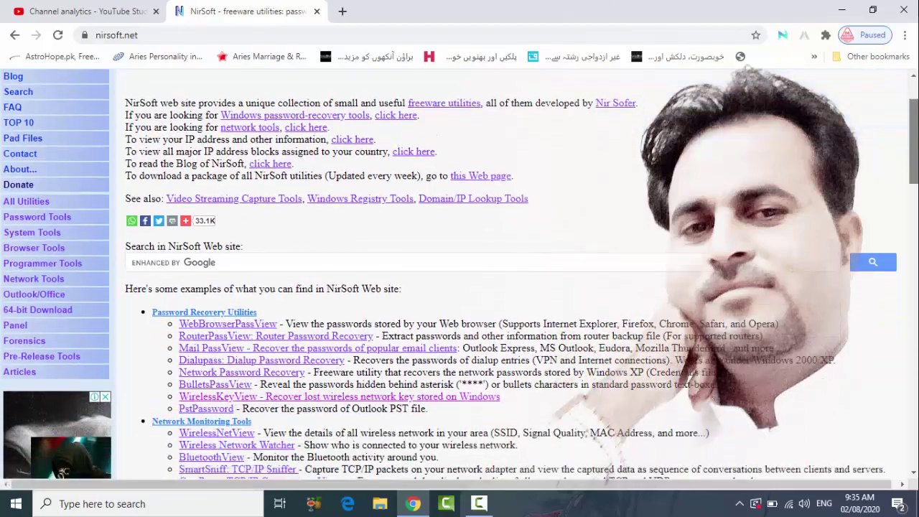
{"action": "scroll", "coordinate": [460, 279], "scroll_direction": "down", "scroll_amount": 1}
{"action": "scroll", "coordinate": [459, 279], "scroll_direction": "down", "scroll_amount": 1}
{"action": "scroll", "coordinate": [460, 278], "scroll_direction": "down", "scroll_amount": 1}
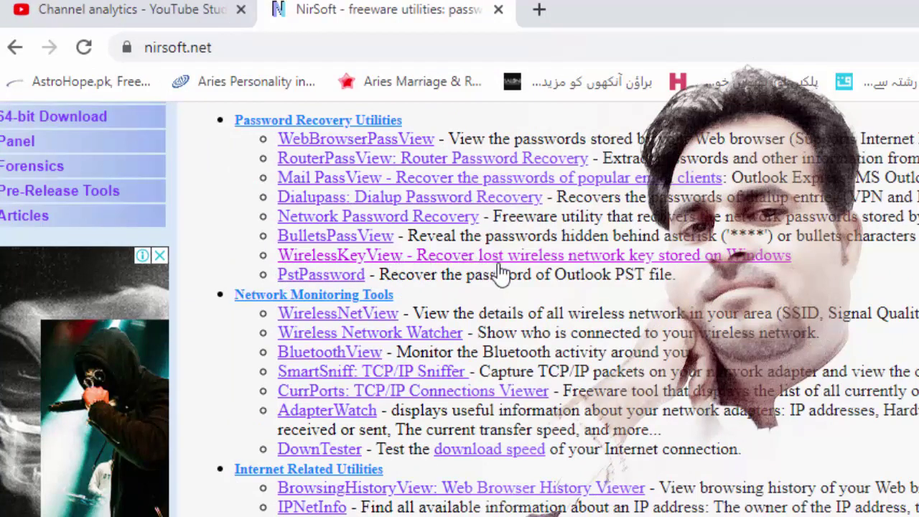
- Open the WirelessKeyView page and scroll to its download links and zip password
{"action": "left_click", "coordinate": [567, 259]}
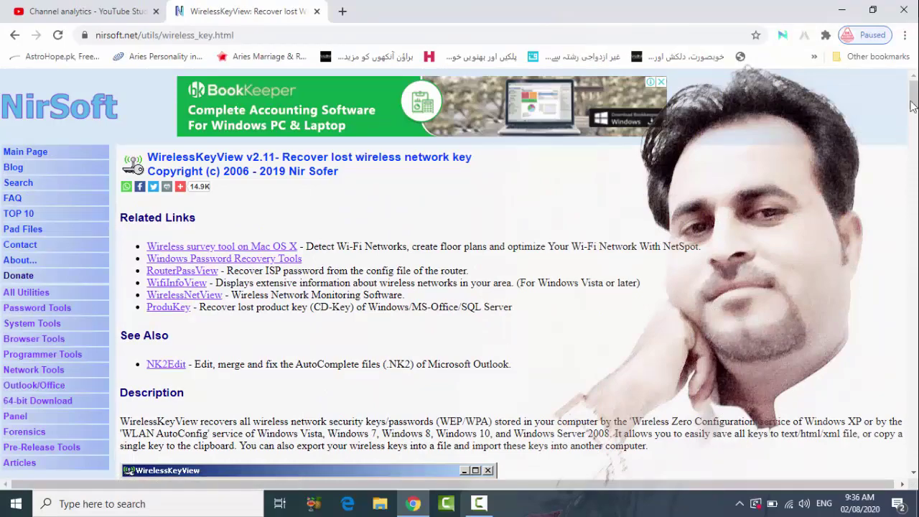
{"action": "mouse_move", "coordinate": [914, 103]}
{"action": "left_mouse_down"}
{"action": "mouse_move", "coordinate": [909, 352]}
{"action": "mouse_move", "coordinate": [914, 335]}
{"action": "left_mouse_up"}
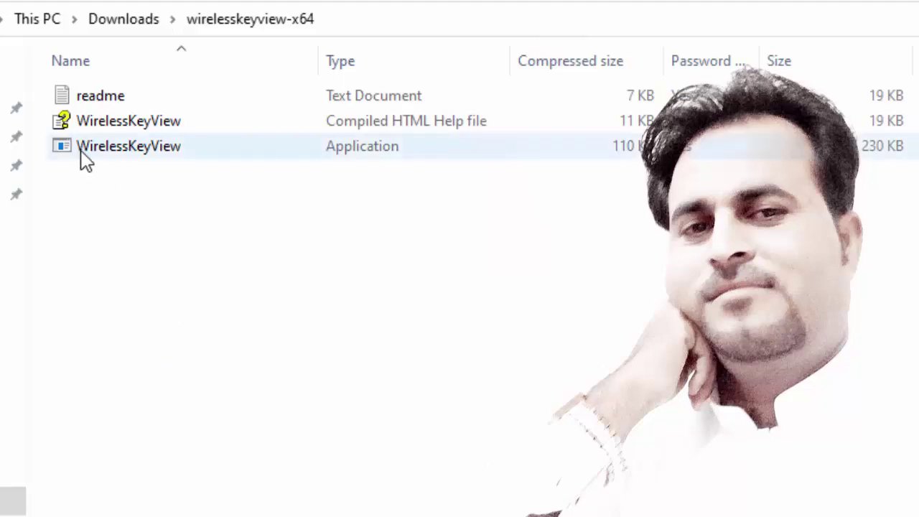
- Run WirelessKeyView.exe directly from the zip and expand SmartScreen's More info details
{"action": "double_click", "coordinate": [126, 149]}
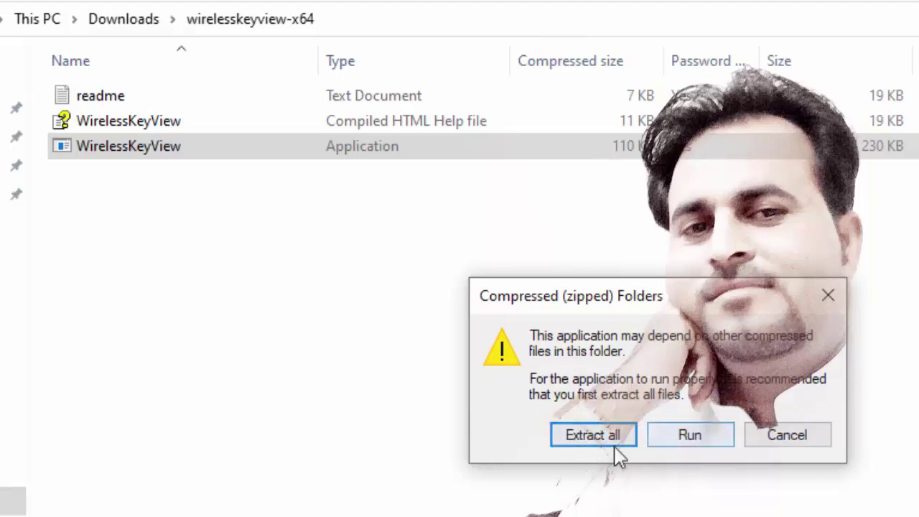
{"action": "left_click", "coordinate": [705, 445]}
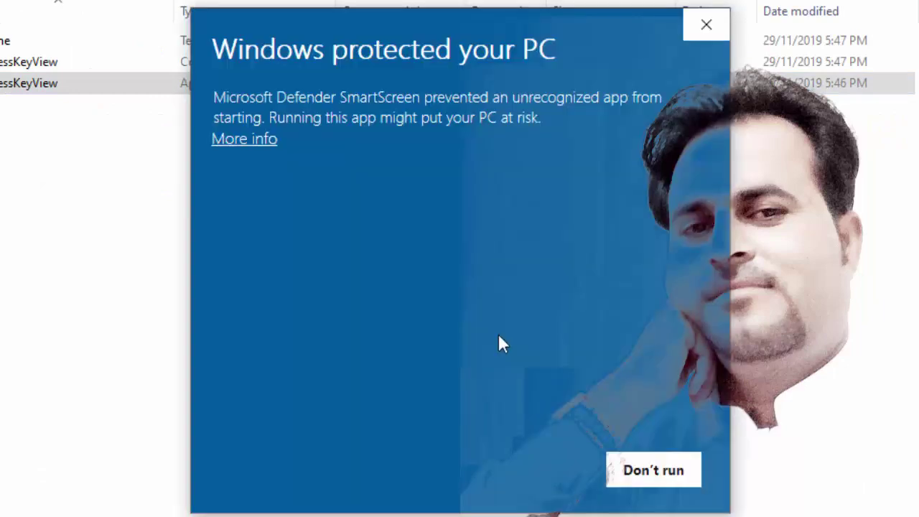
{"action": "left_click", "coordinate": [256, 143]}
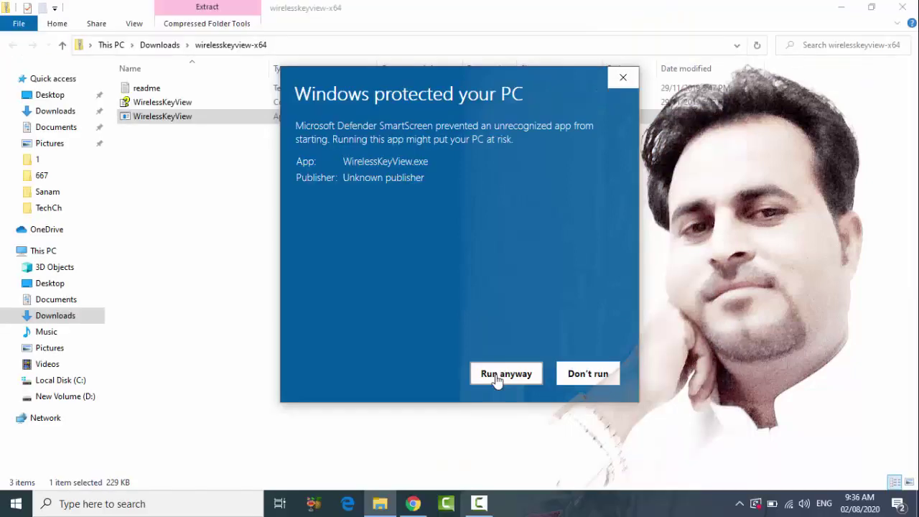
- Run WirelessKeyView anyway to list six Wi-Fi keys, then bring File Explorer forward
{"action": "left_click", "coordinate": [497, 381]}
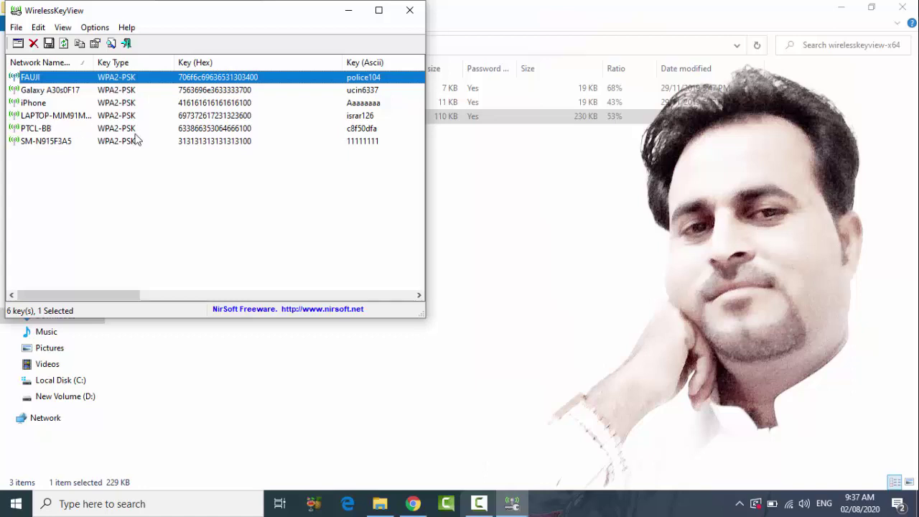
{"action": "left_click", "coordinate": [529, 198]}
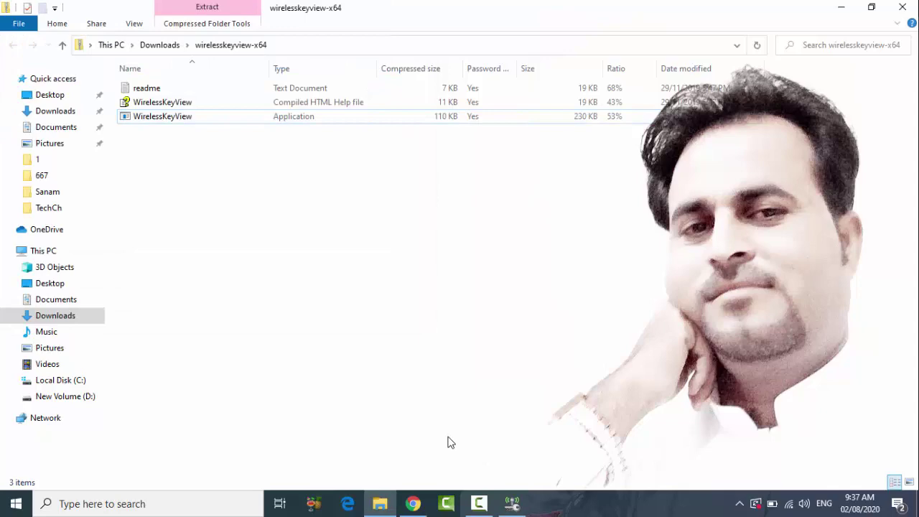
{"action": "left_click", "coordinate": [413, 504]}
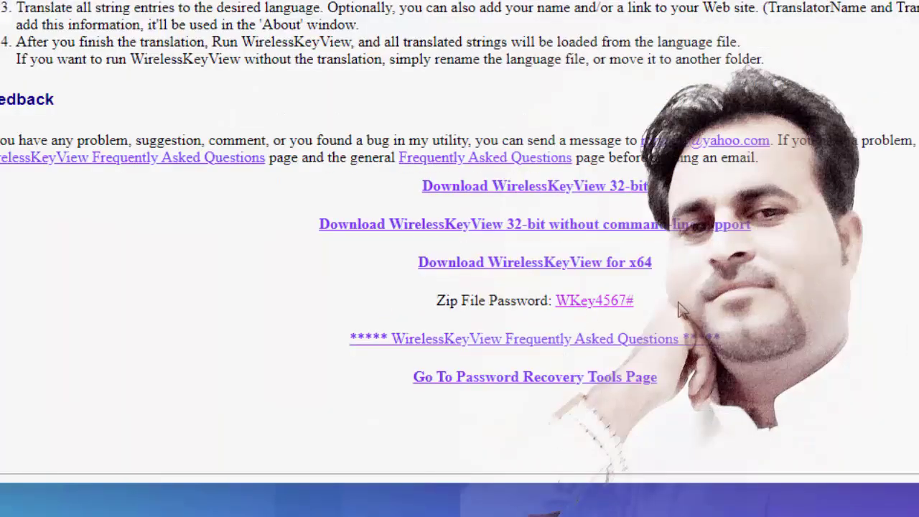
{"action": "left_click_drag", "start_coordinate": [647, 300], "coordinate": [557, 303]}
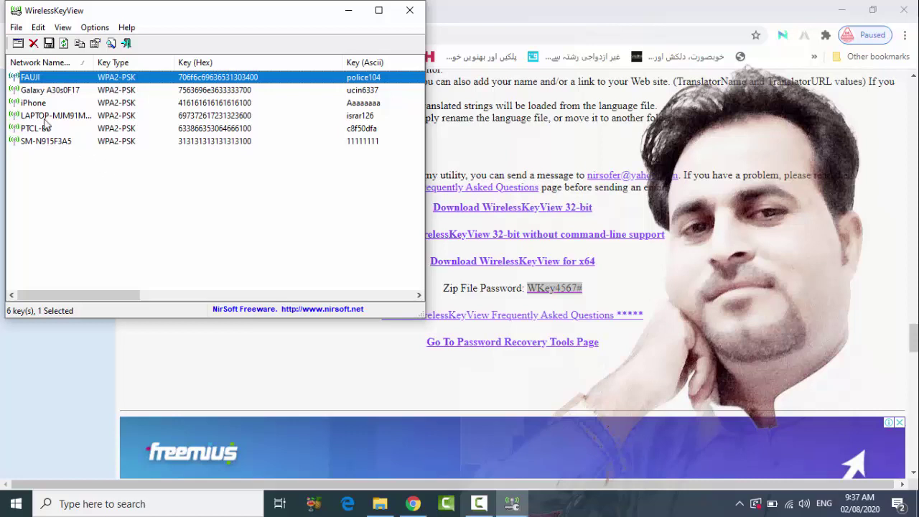
{"action": "left_click", "coordinate": [788, 503]}
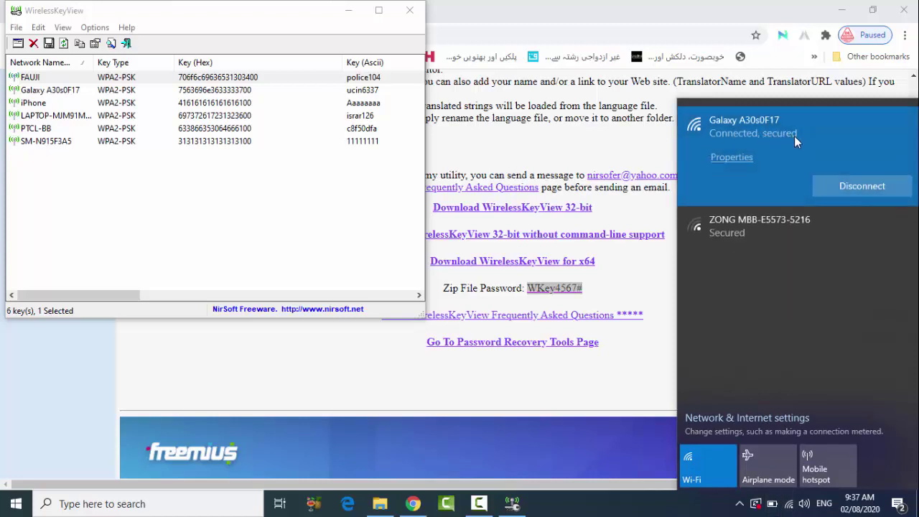
{"action": "left_click", "coordinate": [35, 92]}
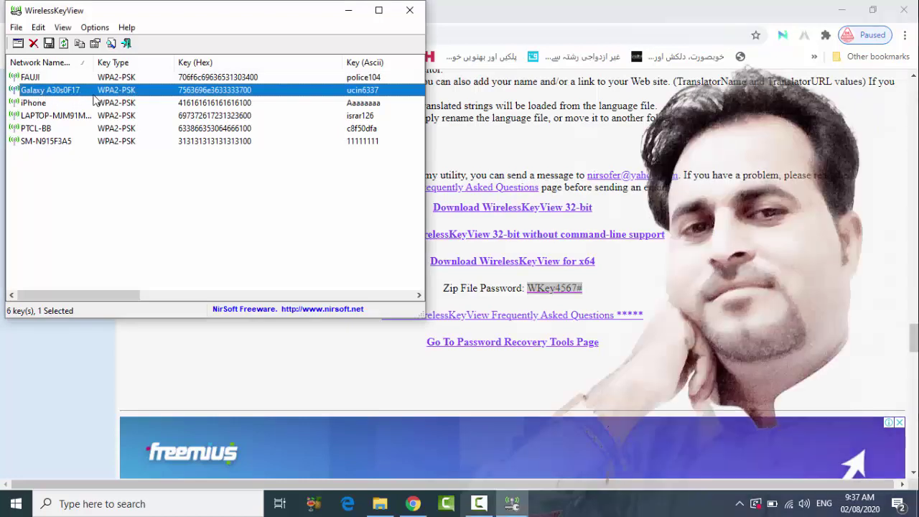